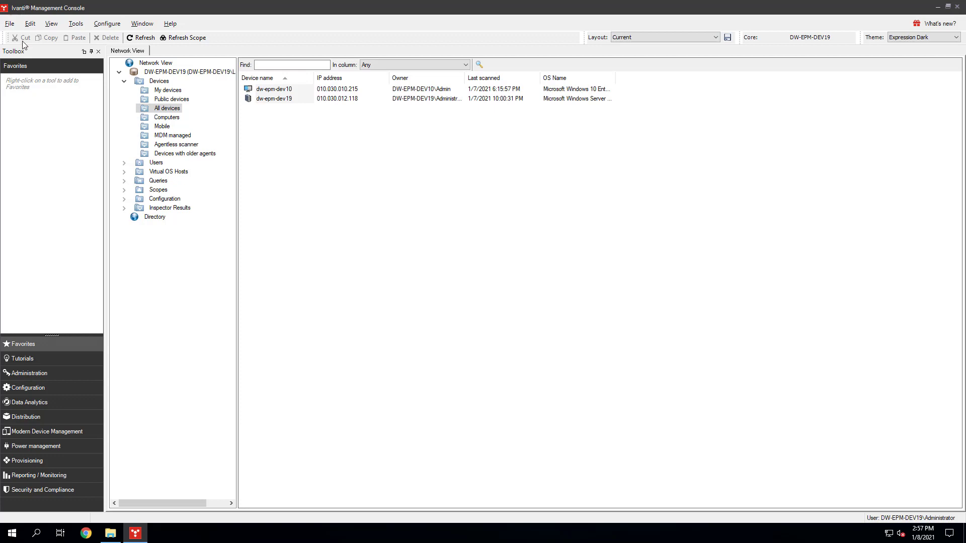
# Create a new Windows MSI package from the Distribution packages list
pyautogui.click(38, 418)
pyautogui.click(45, 132)
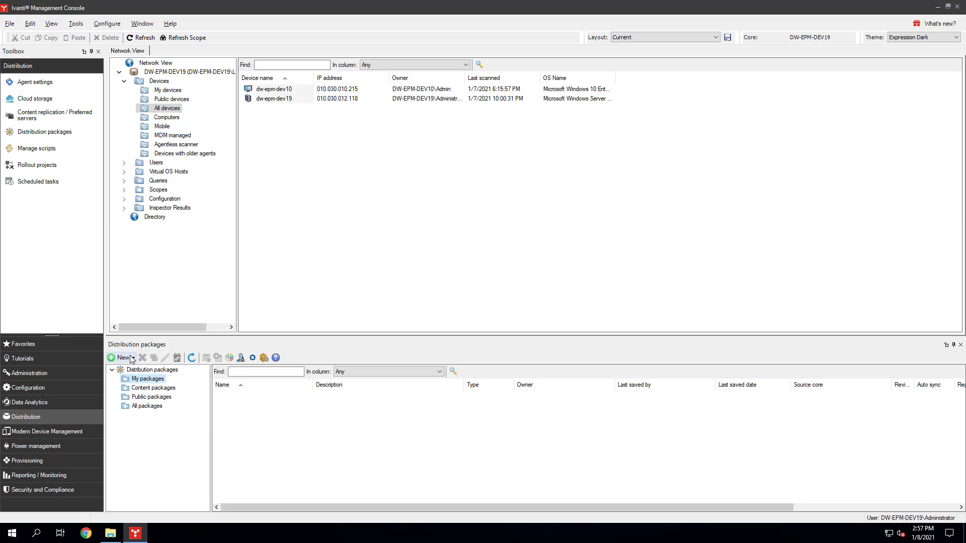
pyautogui.click(134, 359)
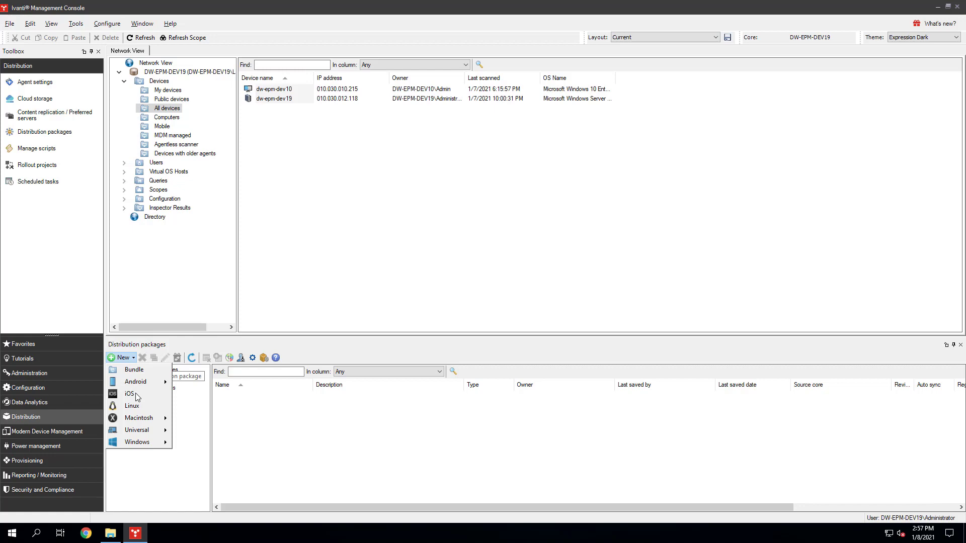
pyautogui.moveTo(136, 442)
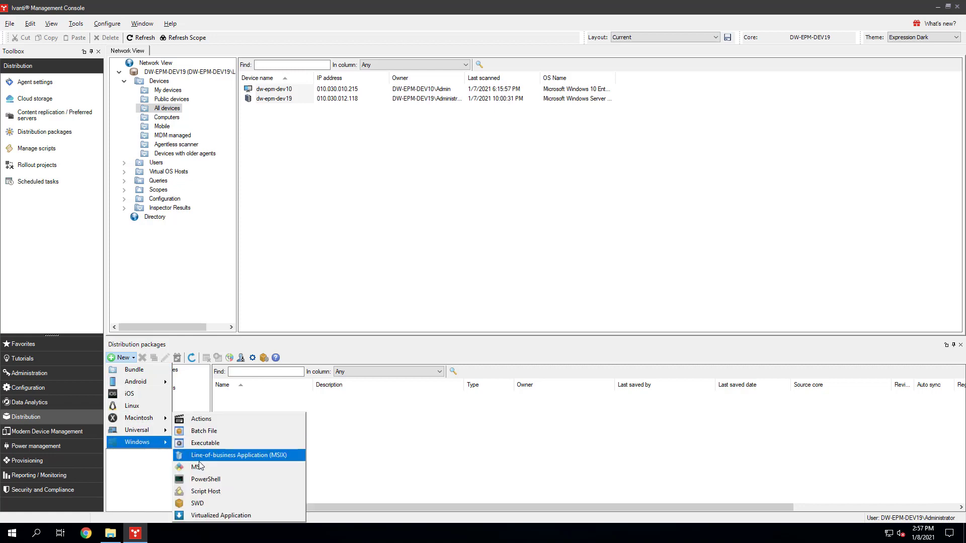
pyautogui.click(201, 467)
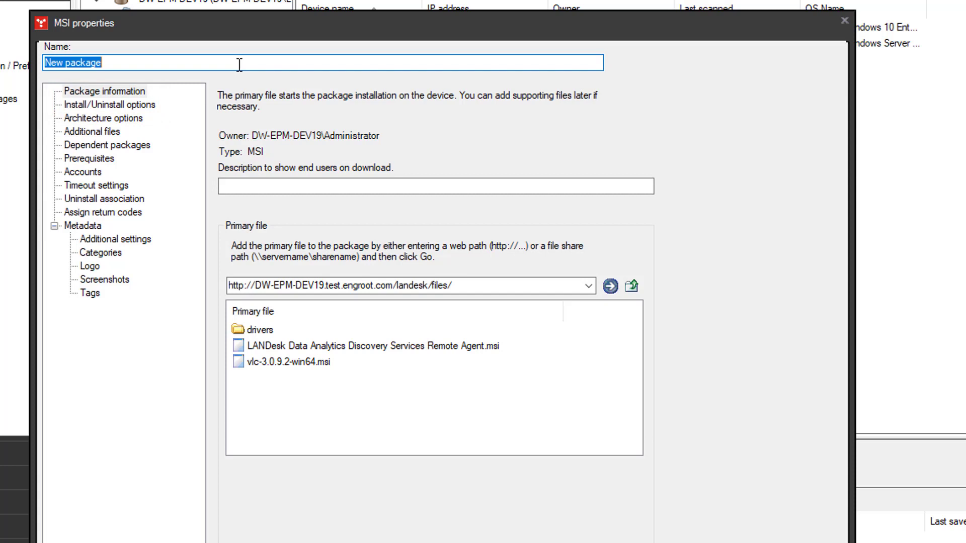
pyautogui.write('VLC')
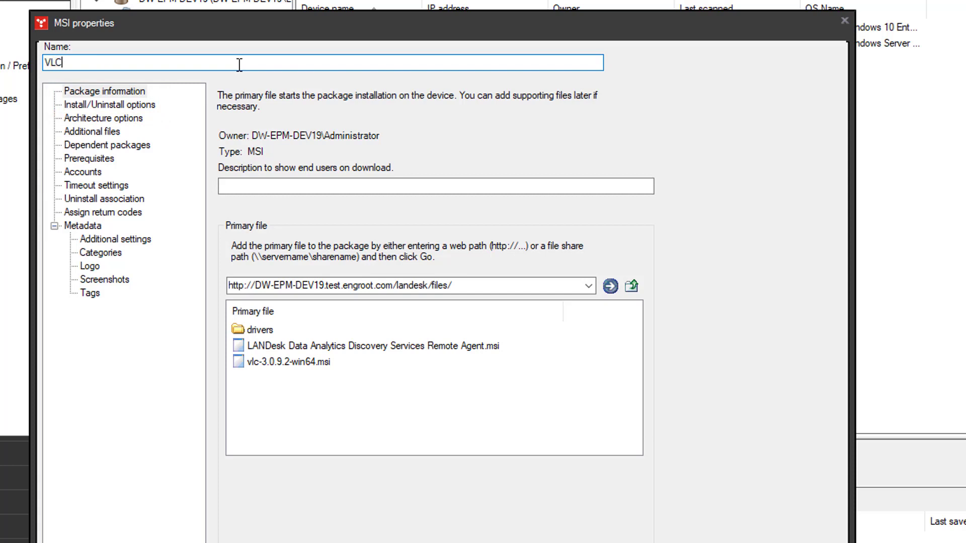
# Enter package name VLC and description Videolan, and select vlc-3.0.9.2-win64.msi as primary file
pyautogui.click(356, 186)
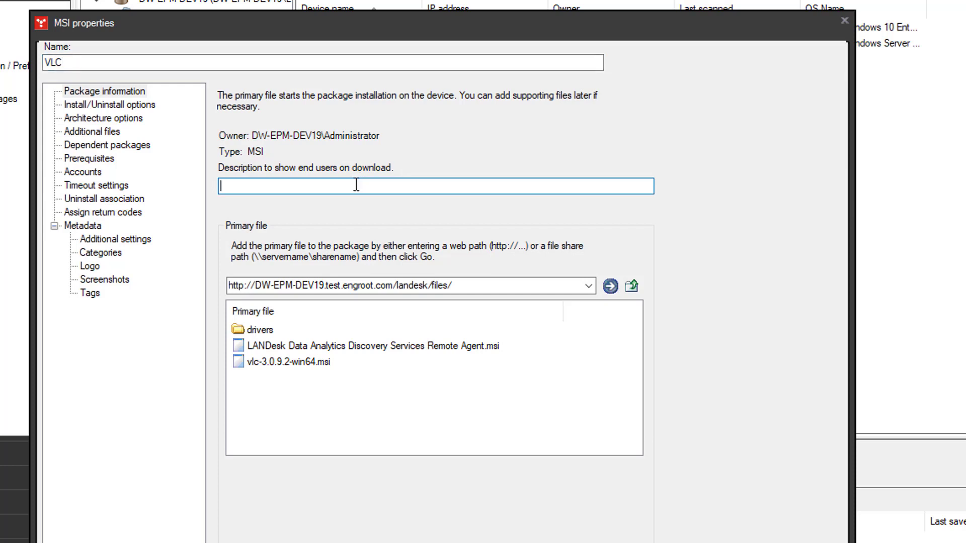
pyautogui.write('Videolan')
pyautogui.click(308, 367)
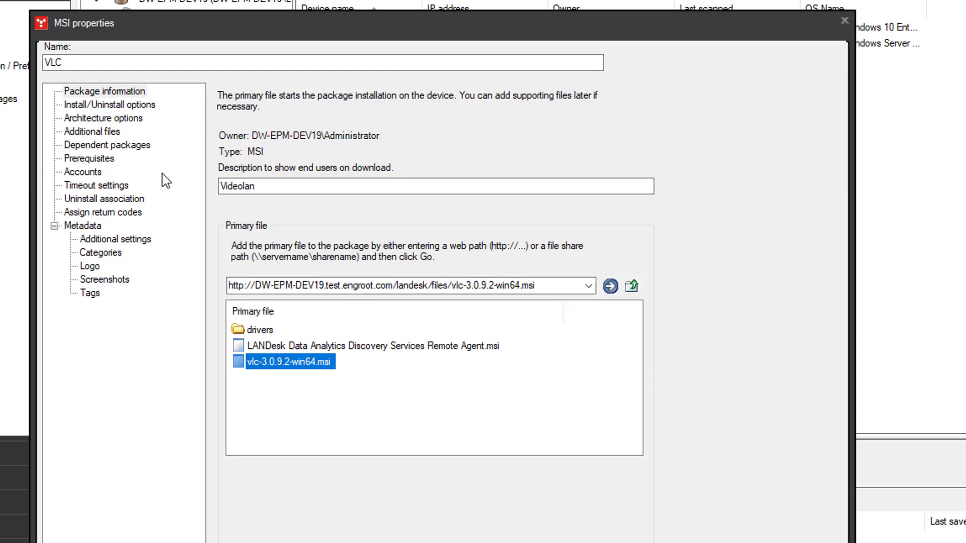
# Review the VLC install options: quiet mode, no restart, command line /i /quiet /norestart
pyautogui.click(141, 105)
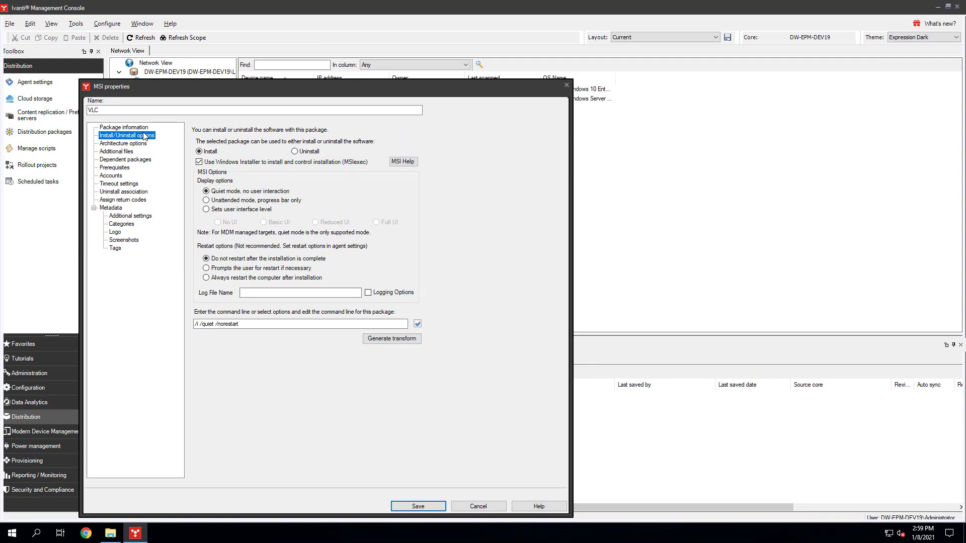
pyautogui.click(418, 506)
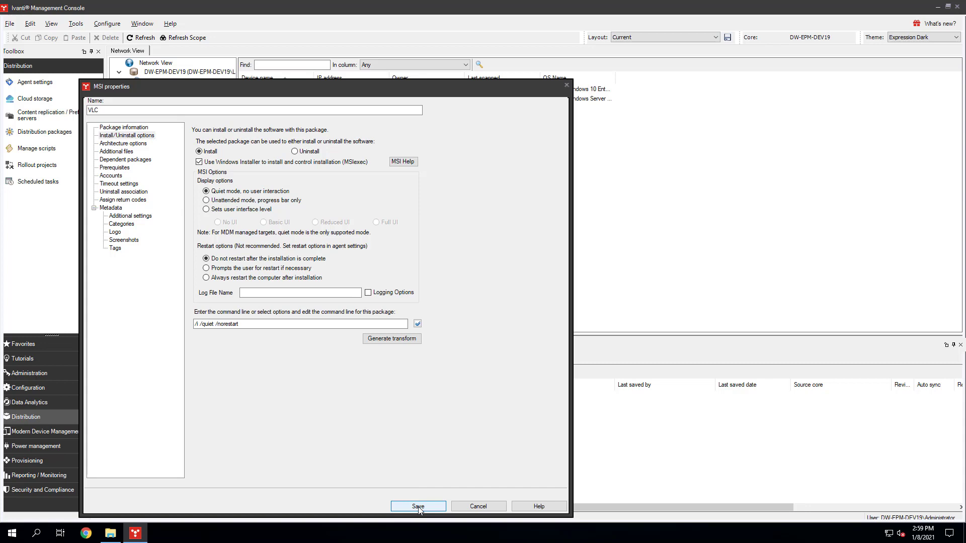
# Save the VLC package and create the scheduled task 'VLC - 1/8/2021 2:59 PM' from it
pyautogui.click(418, 506)
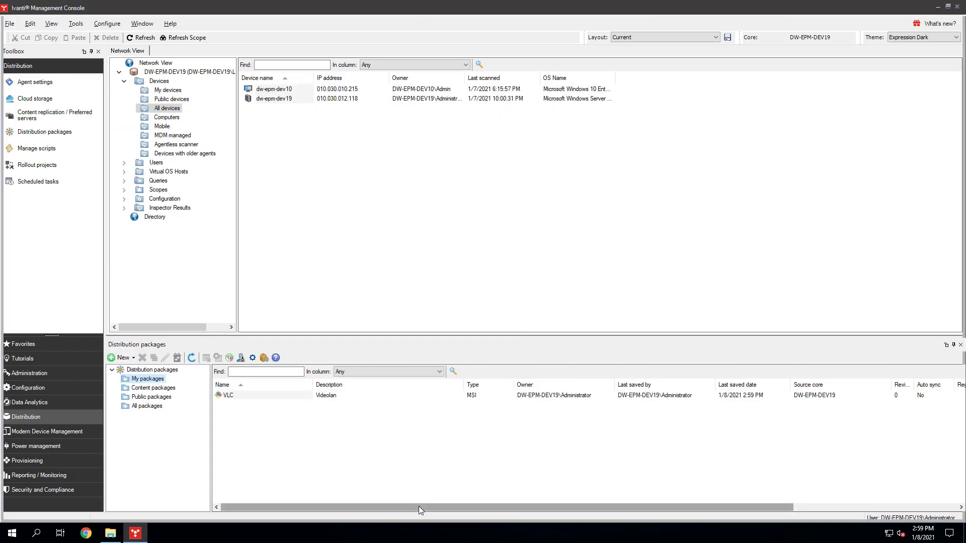
pyautogui.rightClick(243, 396)
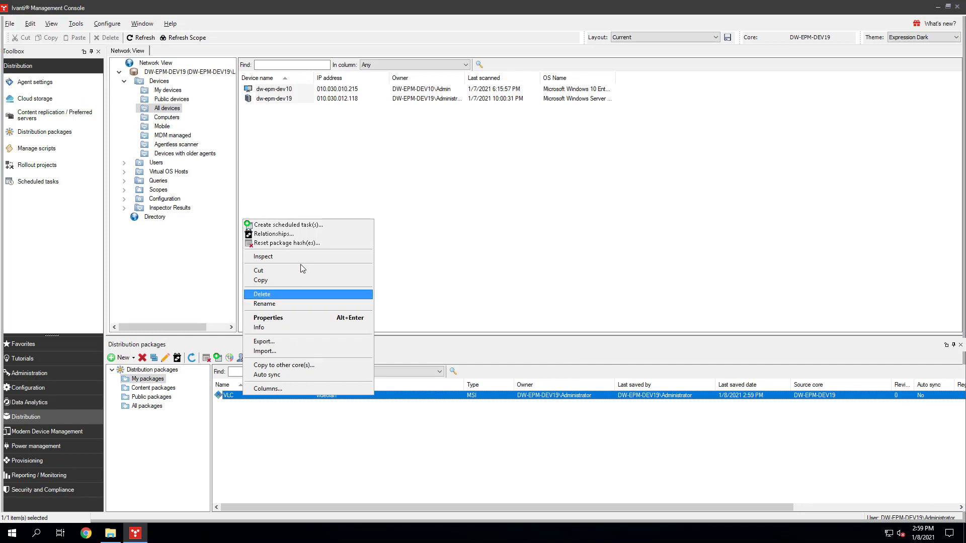
pyautogui.click(303, 226)
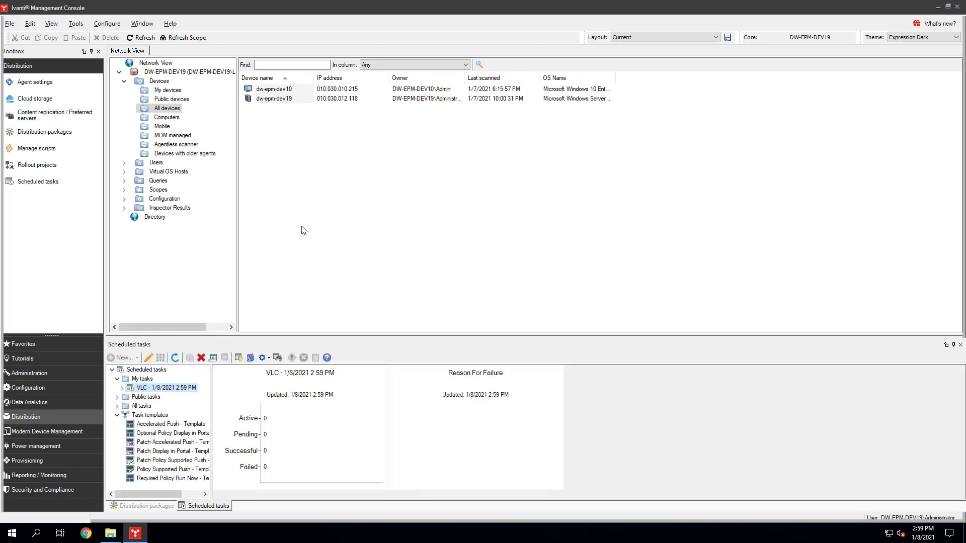
# Add dw-epm-dev10 as a targeted device in the VLC task's properties
pyautogui.rightClick(171, 393)
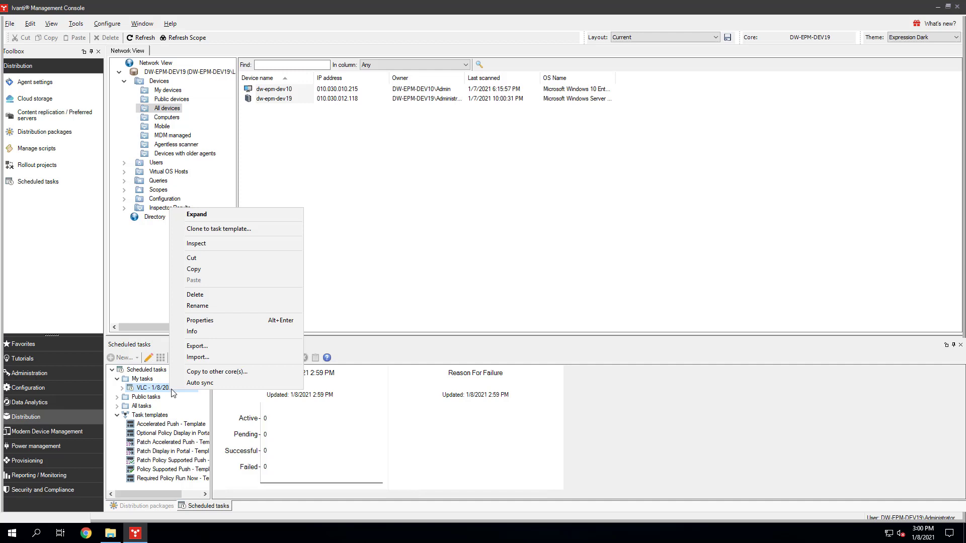
pyautogui.click(219, 322)
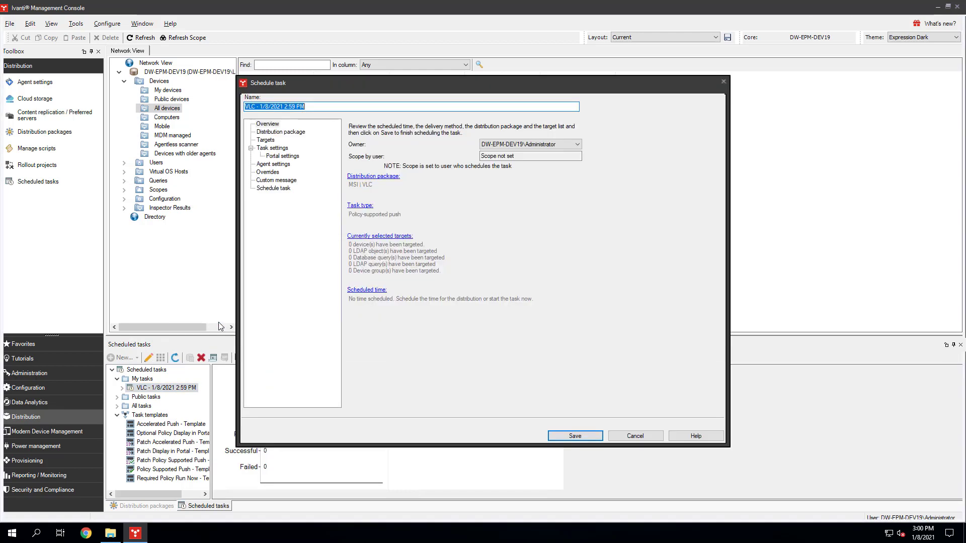
pyautogui.click(266, 141)
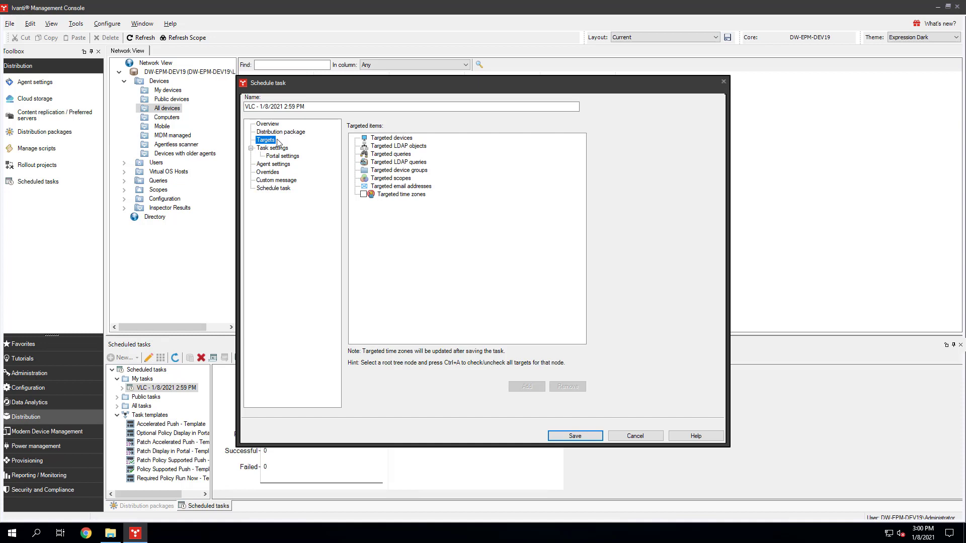
pyautogui.click(400, 139)
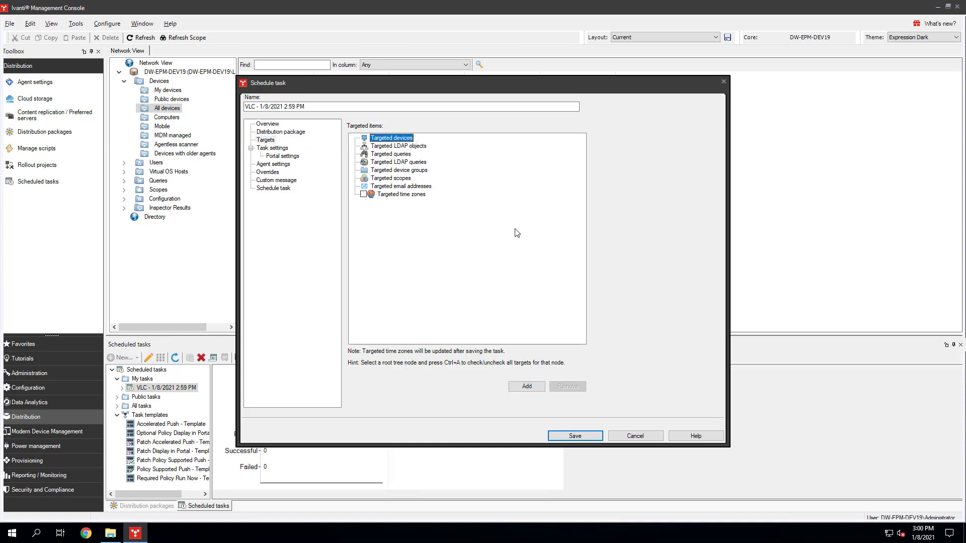
pyautogui.click(527, 386)
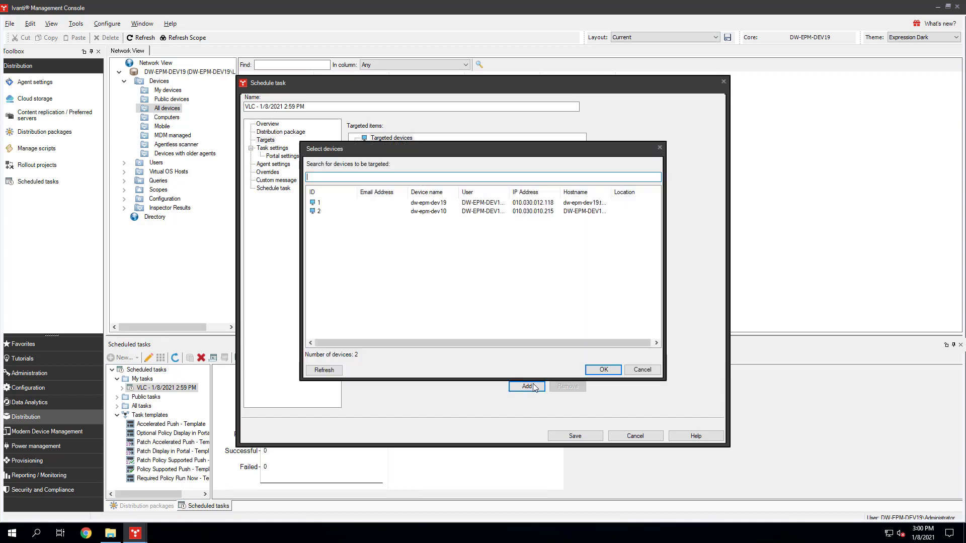
pyautogui.click(448, 212)
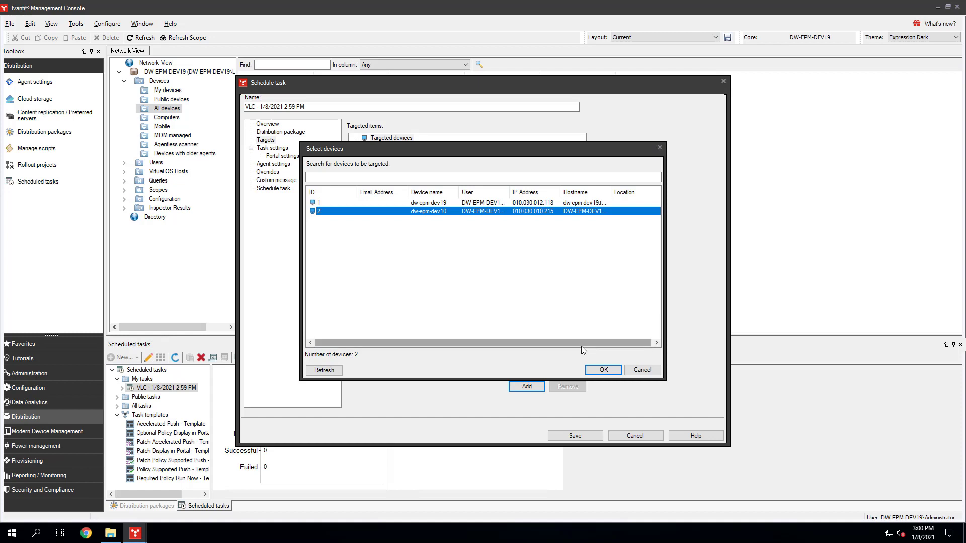
pyautogui.click(603, 370)
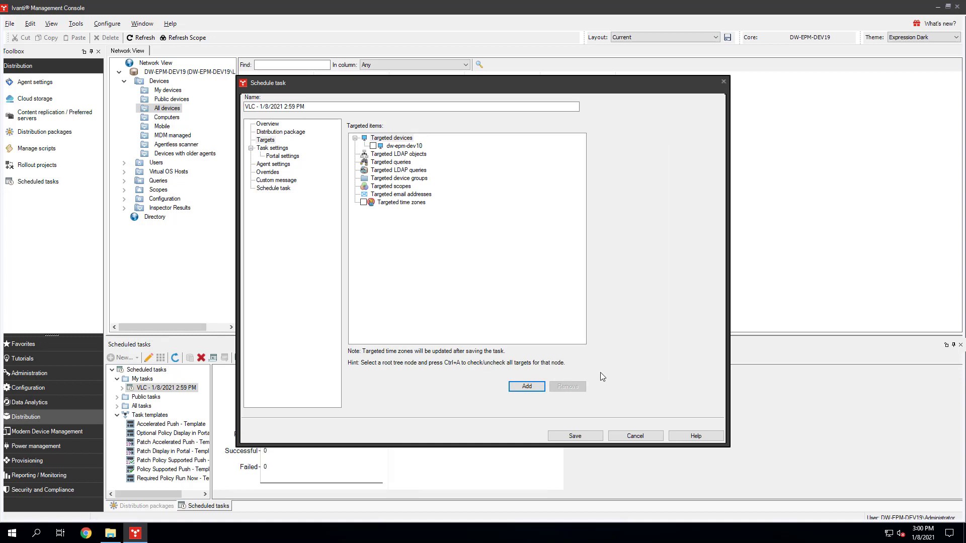
# Save the VLC task and start it now, with its one device left pending
pyautogui.click(575, 436)
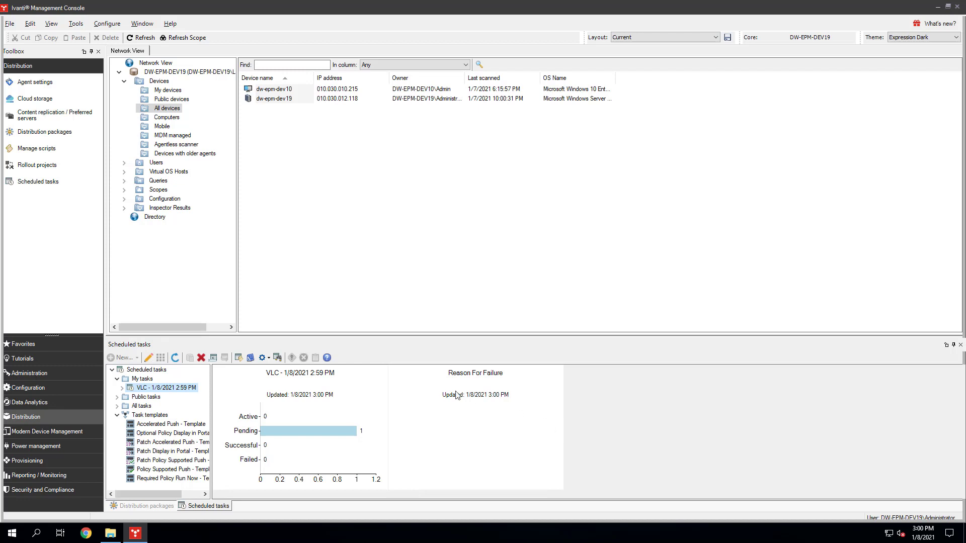
pyautogui.rightClick(191, 391)
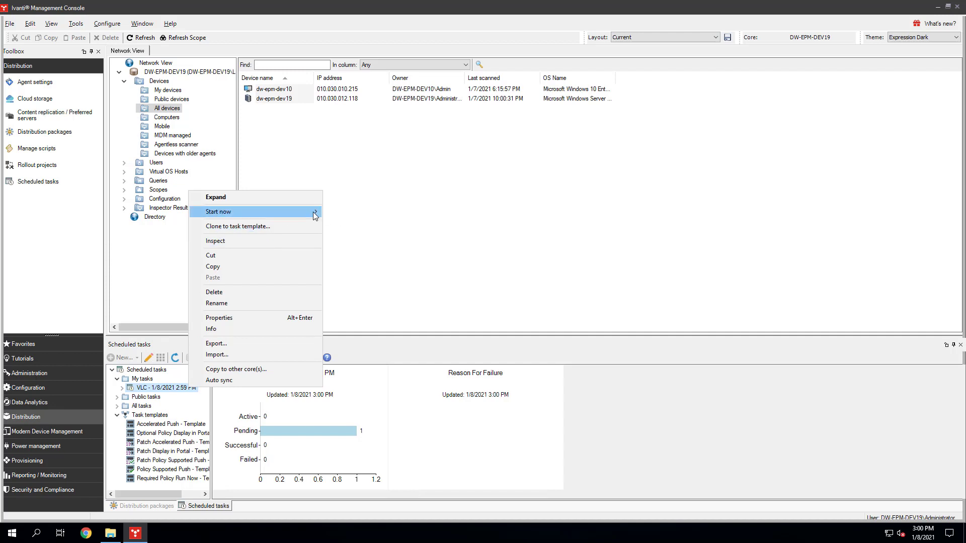
pyautogui.moveTo(226, 211)
pyautogui.click(337, 219)
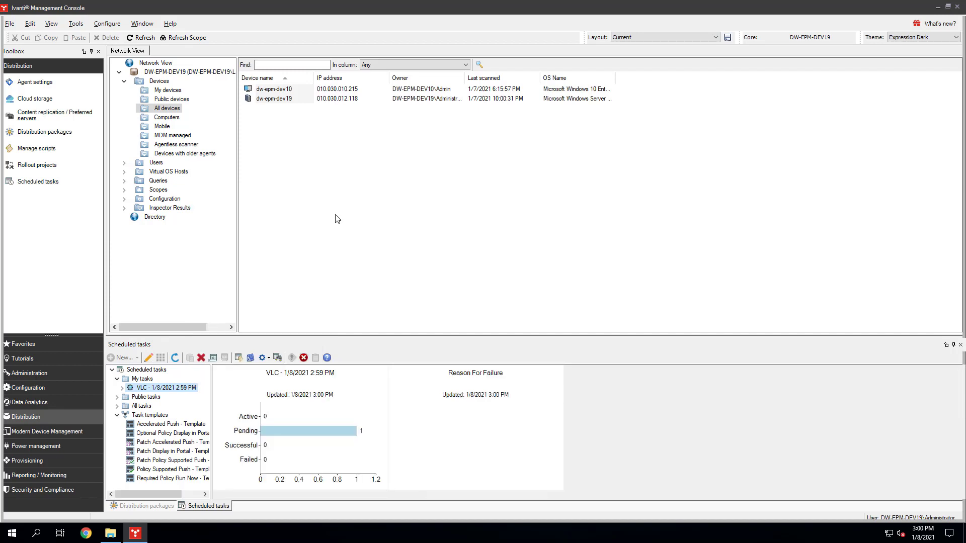